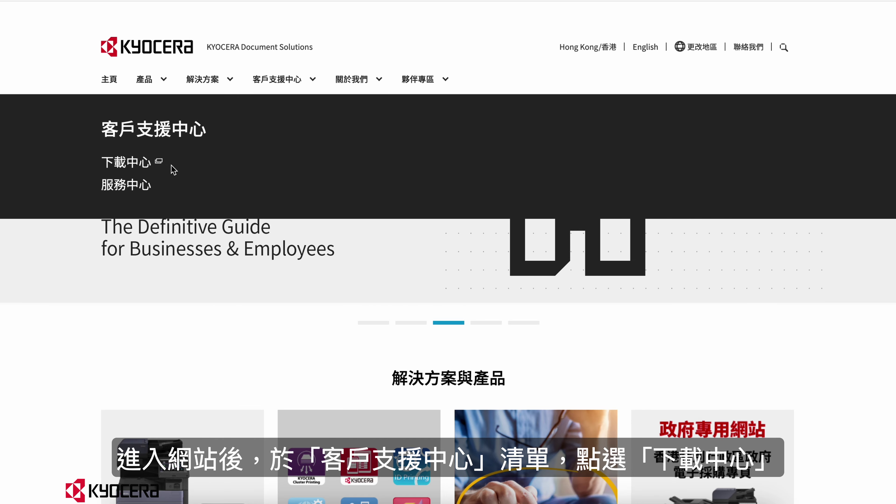
Open Kyocera's download center (下載中心), search for model 3554 and select TASKalfa 3554ci.
left_click(147, 170)
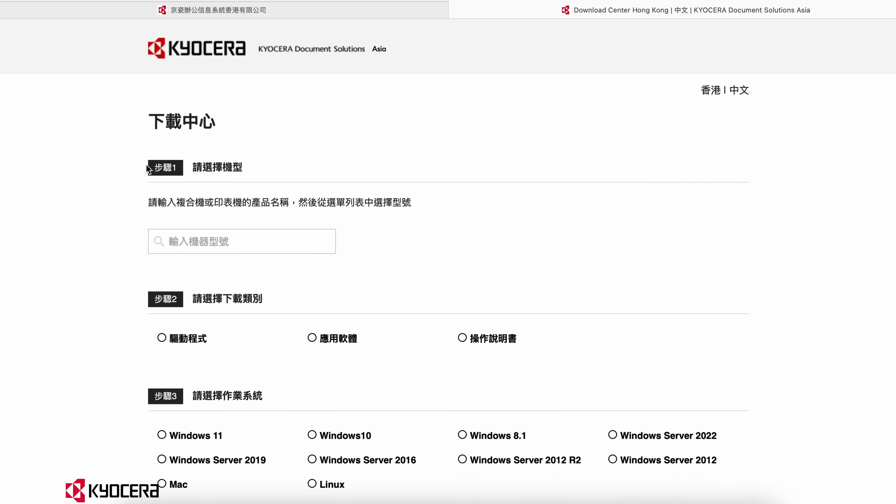
left_click(246, 240)
type("3554")
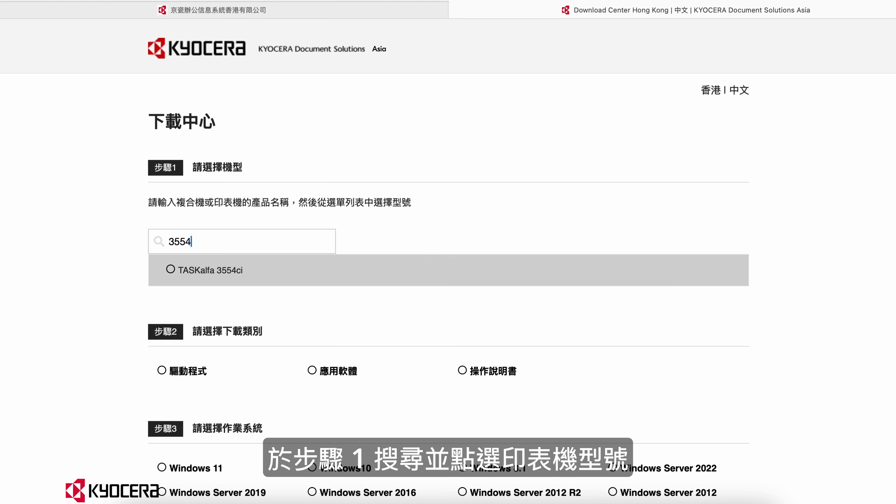
left_click(171, 271)
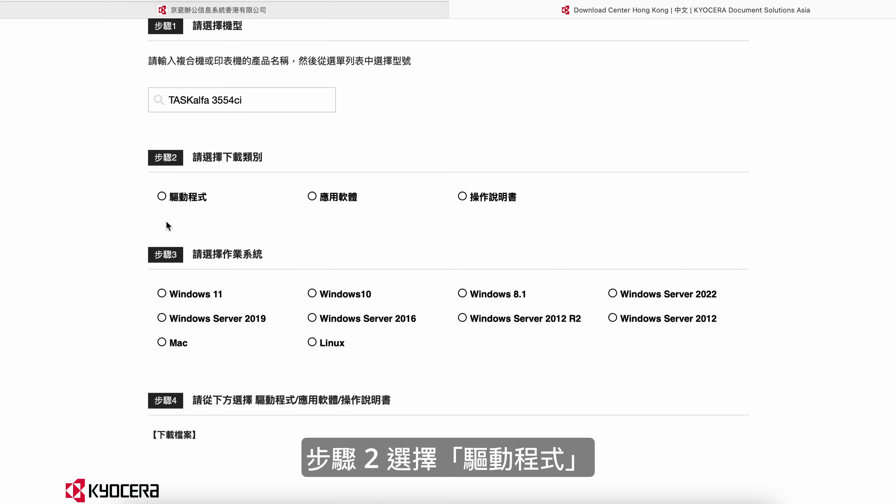
Limit the downloads to drivers (驅動程式) for the Mac operating system.
left_click(162, 197)
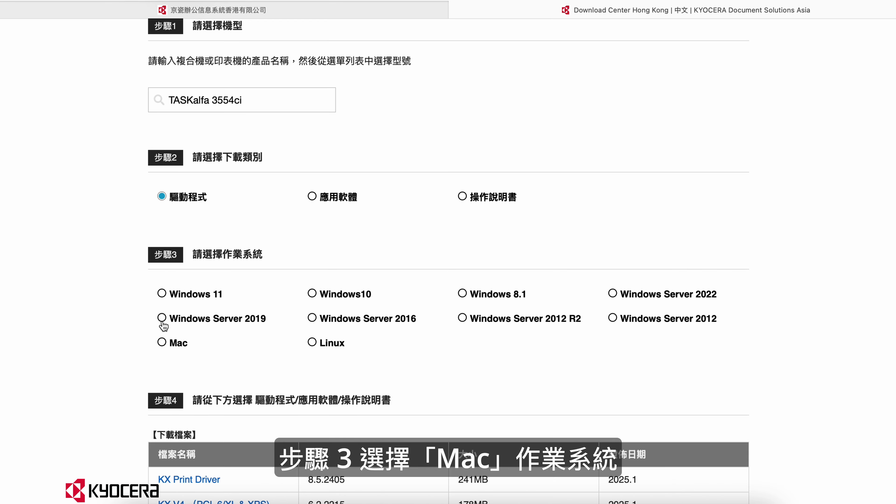
left_click(162, 343)
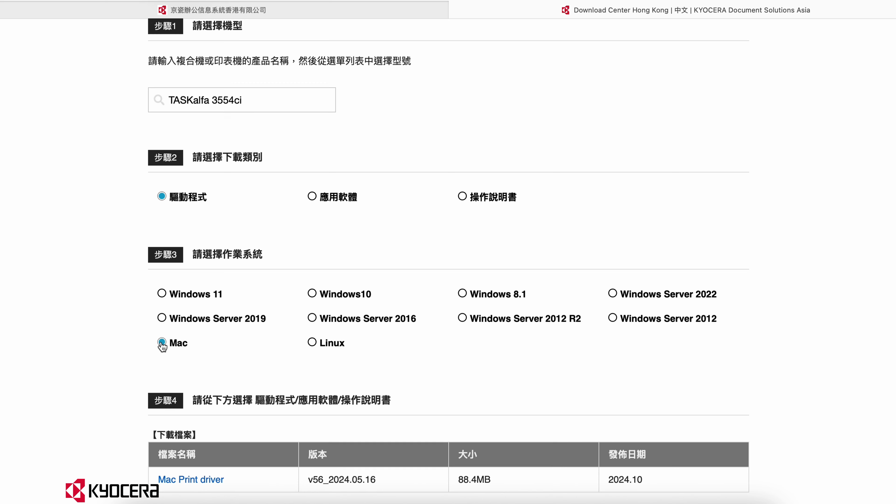
scroll(162, 344, "down", 3)
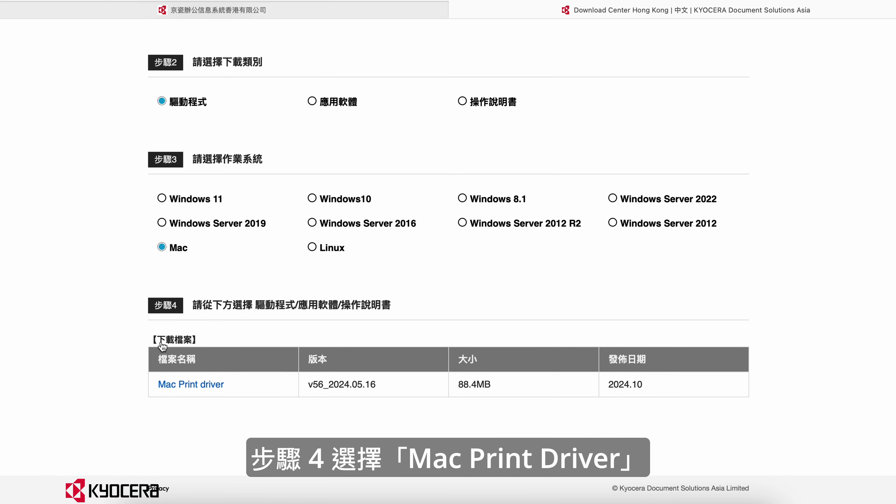
Download the Mac Print driver, agreeing to the licence terms and allowing the download from the Kyocera site.
left_click(222, 389)
scroll(223, 390, "down", 10)
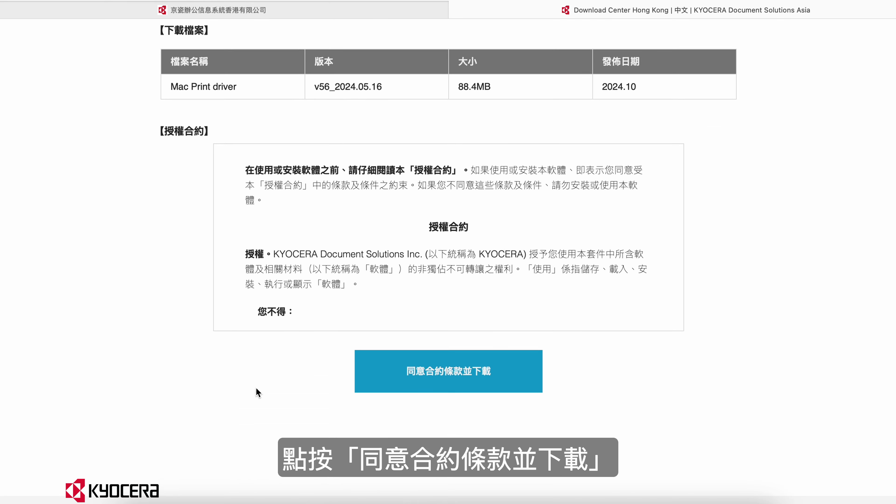
left_click(516, 374)
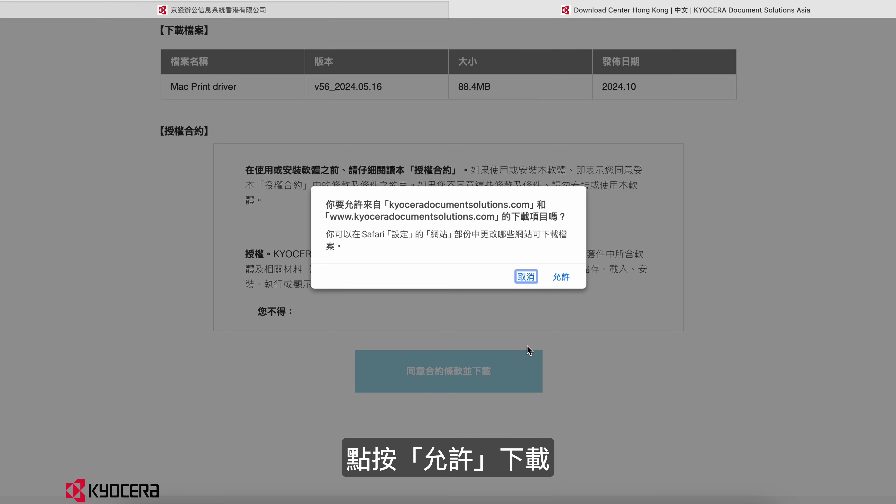
left_click(563, 278)
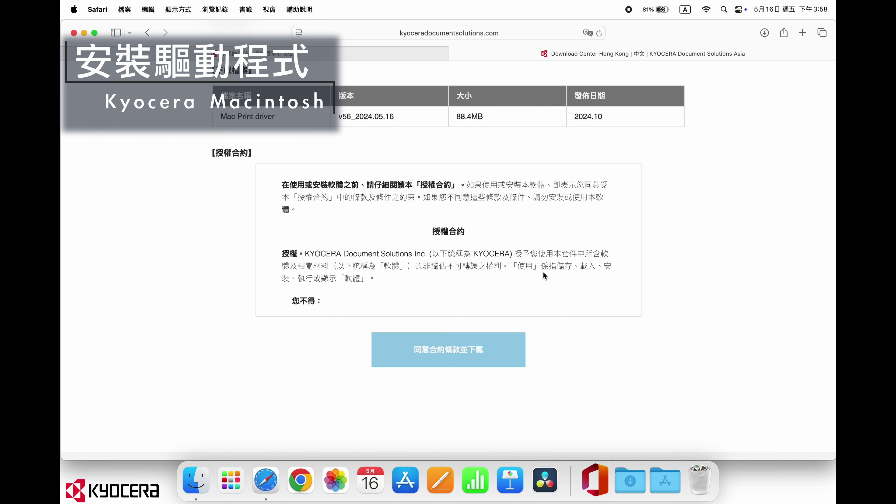
Open the downloaded Mac56_2024.05.16-KDC-en folder, mount its disk image and launch the Kyocera OS X 10.9+ Web build 2024.05.16.pkg installer.
key("super+m")
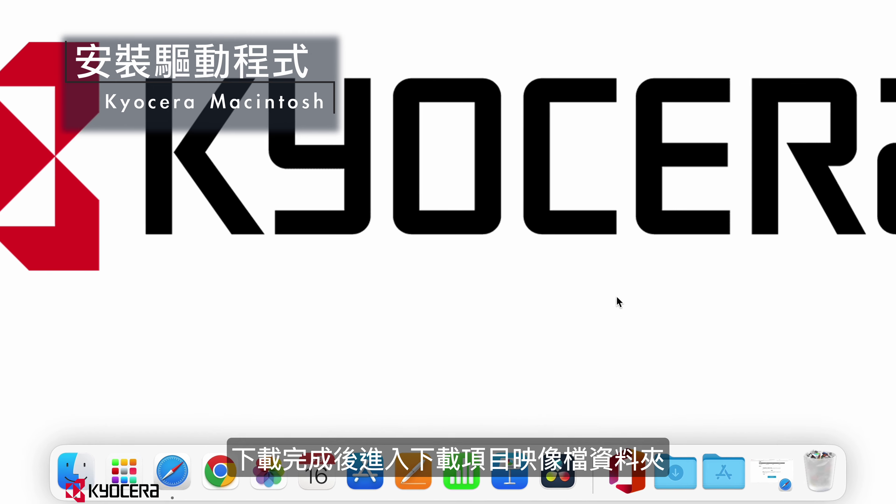
left_click(675, 474)
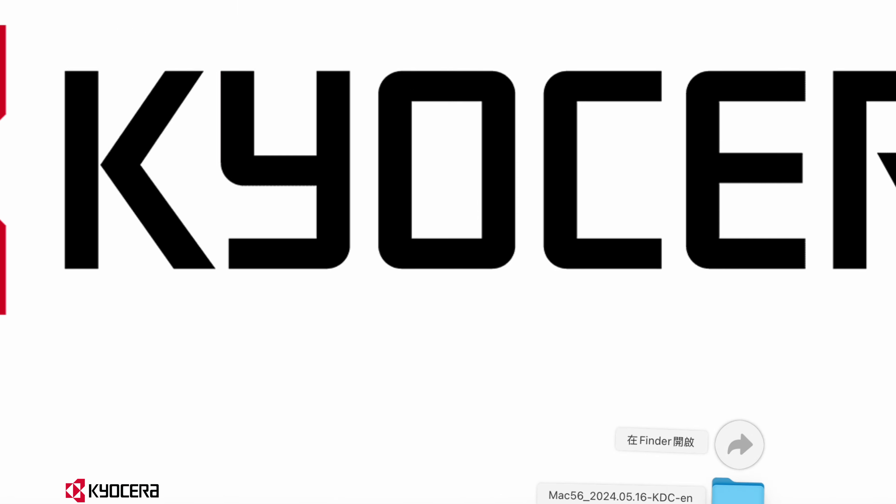
left_click(742, 406)
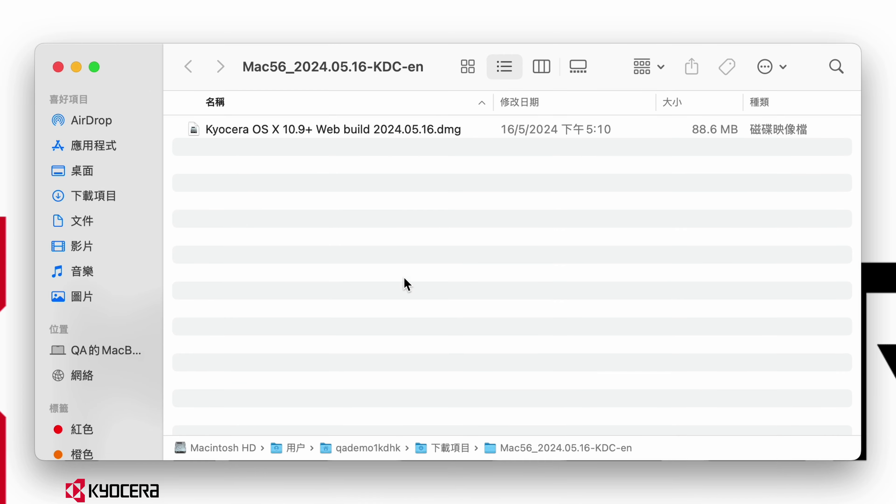
double_click(276, 130)
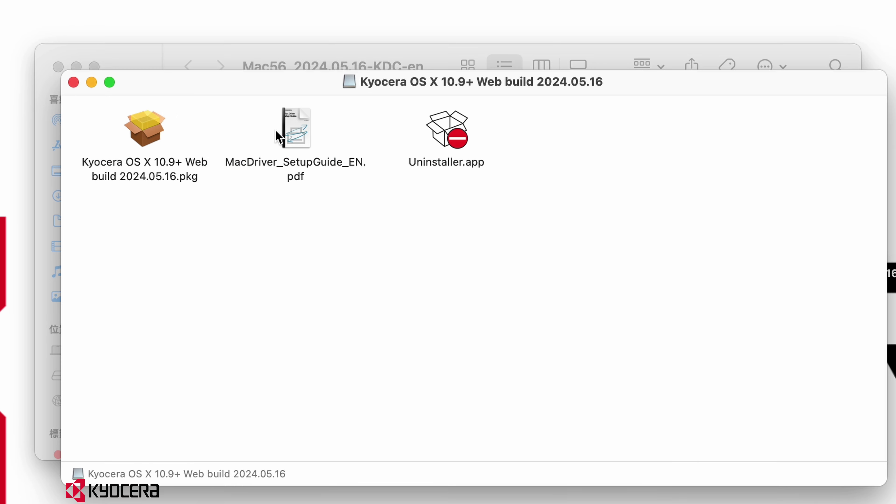
left_click(157, 127)
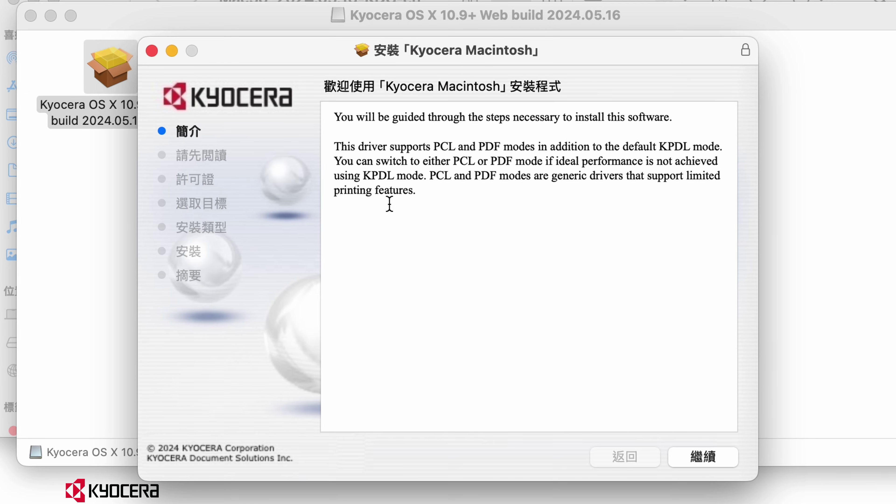
Proceed through the Kyocera Macintosh installer's introduction and readme, and agree to the software licence.
left_click(681, 460)
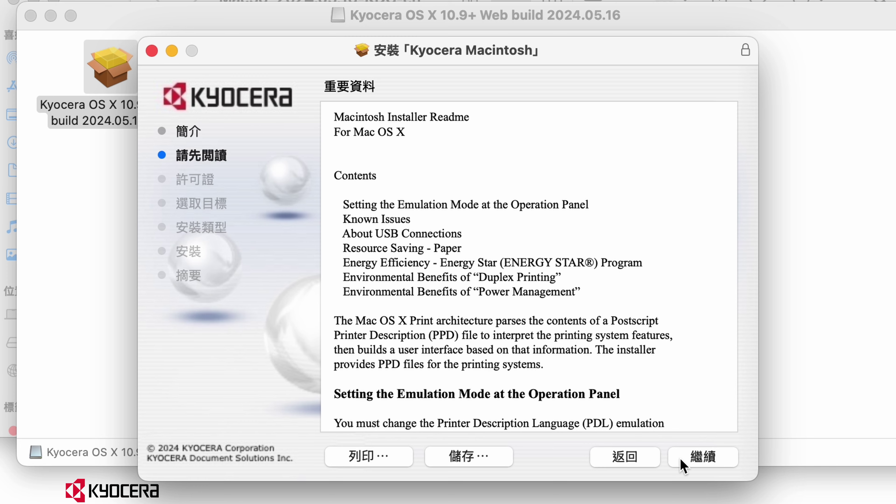
left_click(681, 461)
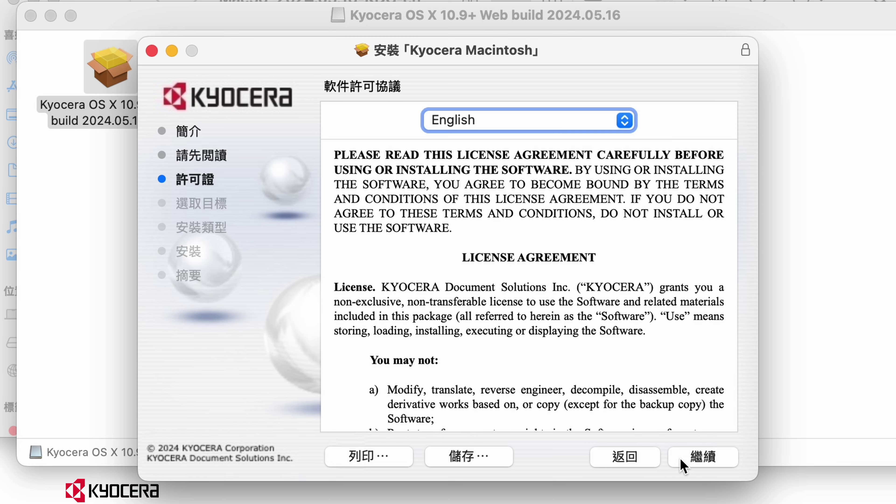
left_click(682, 460)
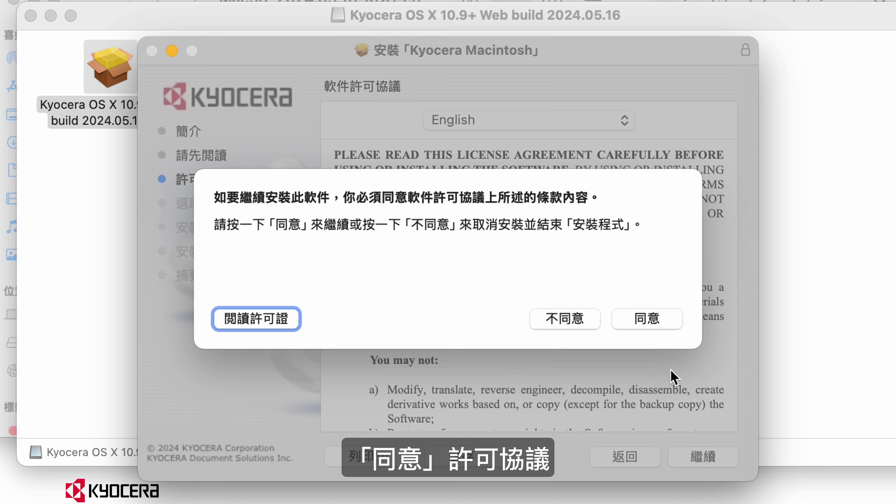
left_click(670, 321)
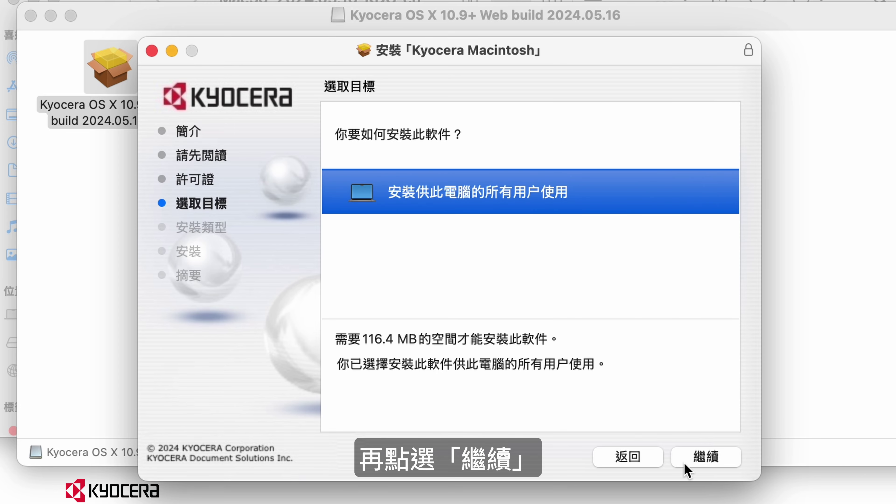
Run the standard installation for all users of this computer, authorizing it with the account password.
left_click(688, 470)
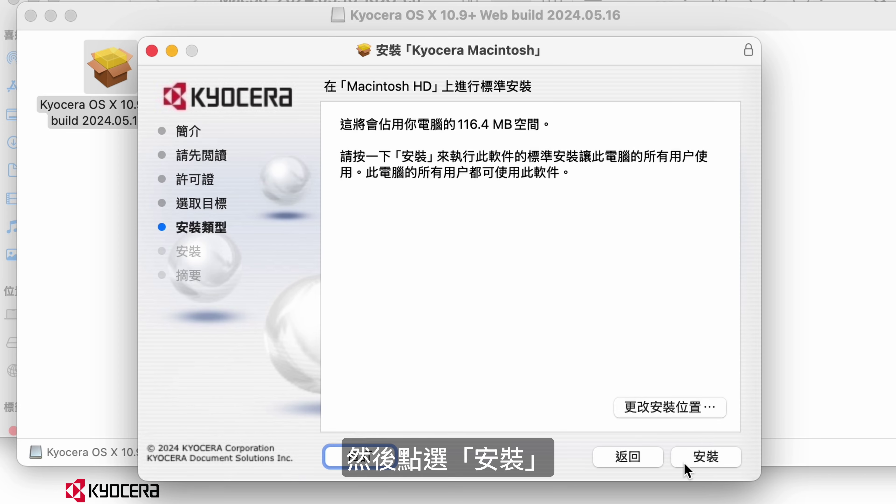
left_click(685, 464)
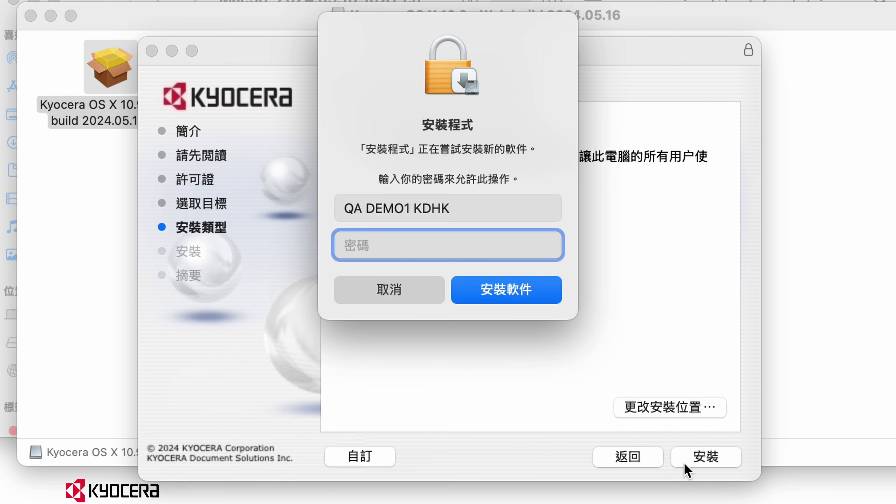
type("•••")
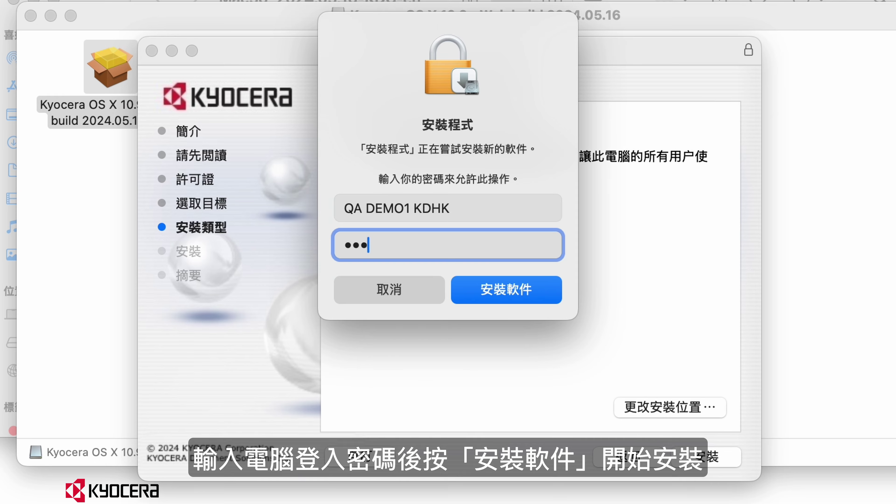
type("•••••")
key("Return")
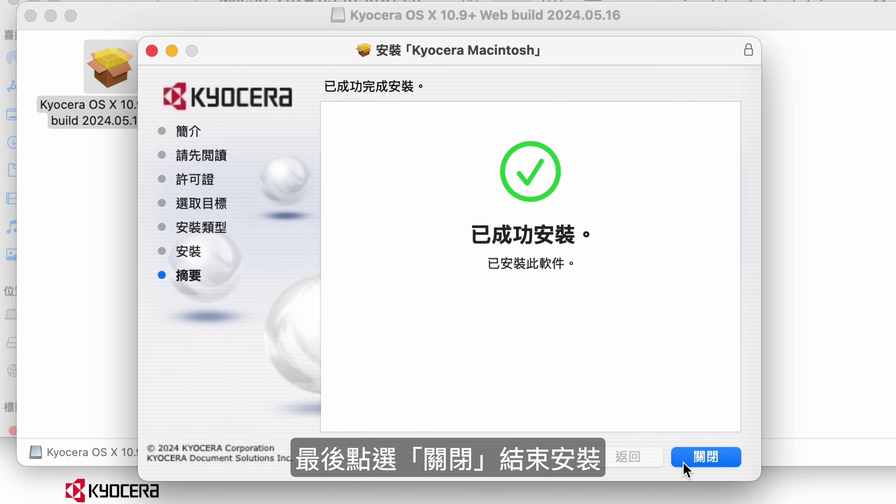
Close the installer, allow it to access the Downloads folder and move the installation package to the trash.
left_click(686, 470)
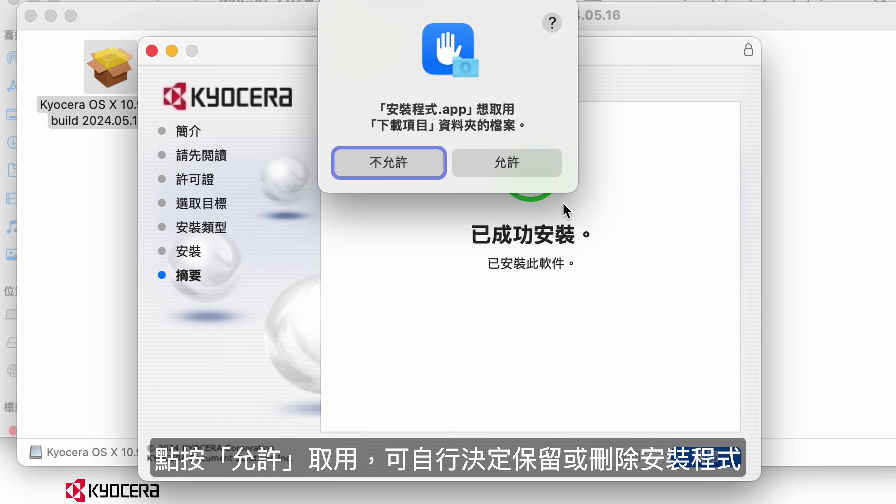
left_click(532, 161)
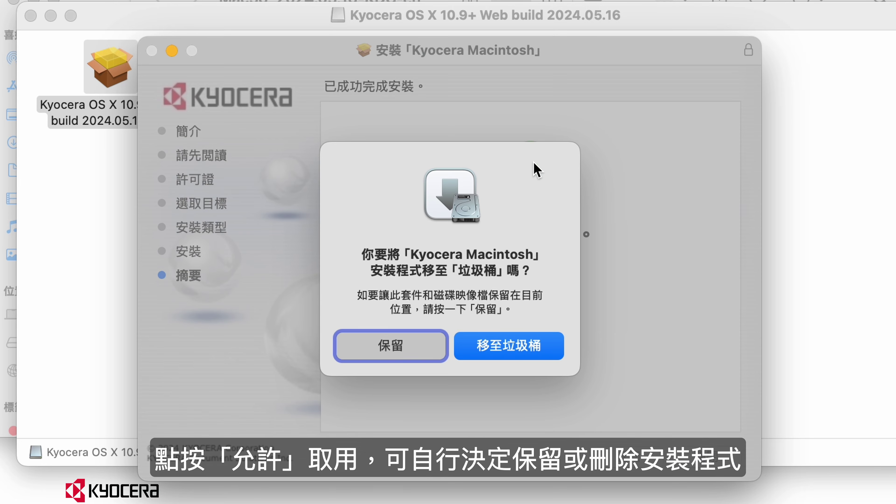
left_click(551, 347)
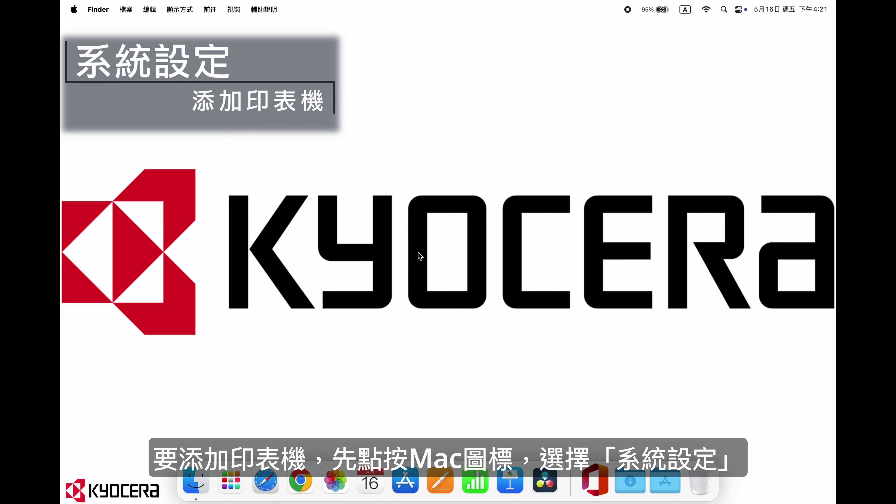
Open the printers and scanners page (打印機與掃描器) in System Settings.
left_click(72, 7)
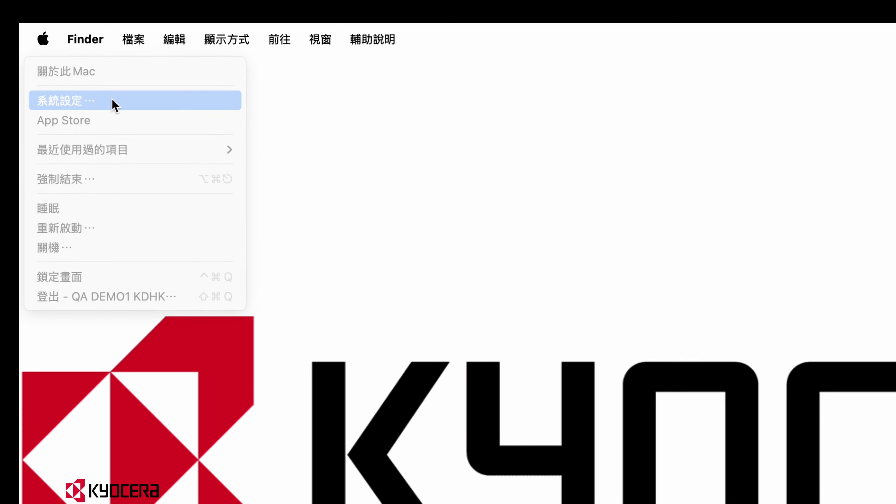
left_click(127, 112)
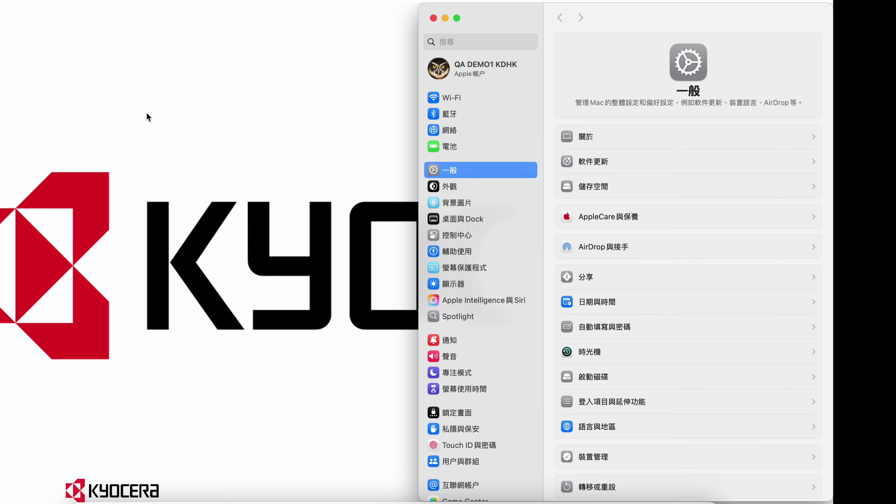
scroll(506, 400, "down", 5)
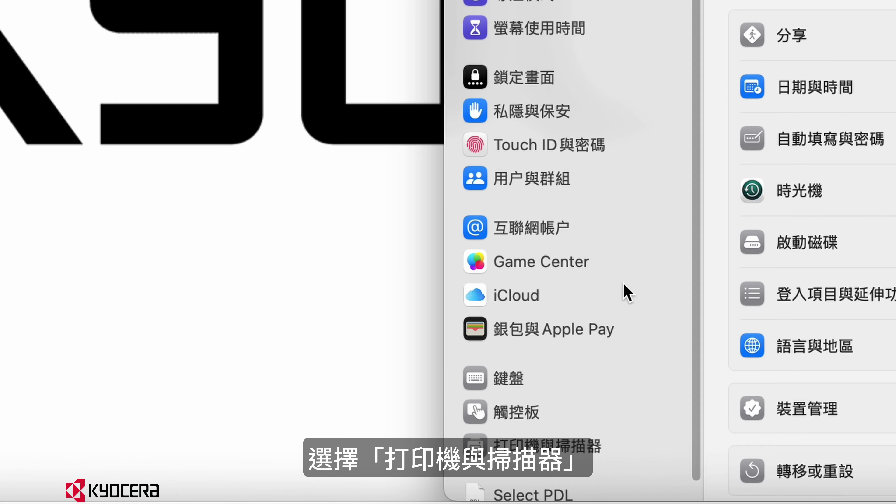
left_click(618, 447)
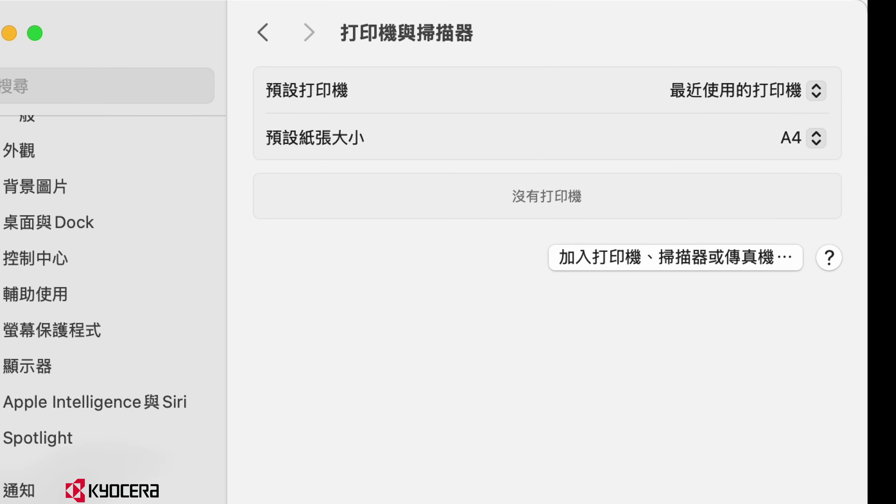
Start adding a printer by IP and set its address to 192.168.3.111.
left_click(656, 277)
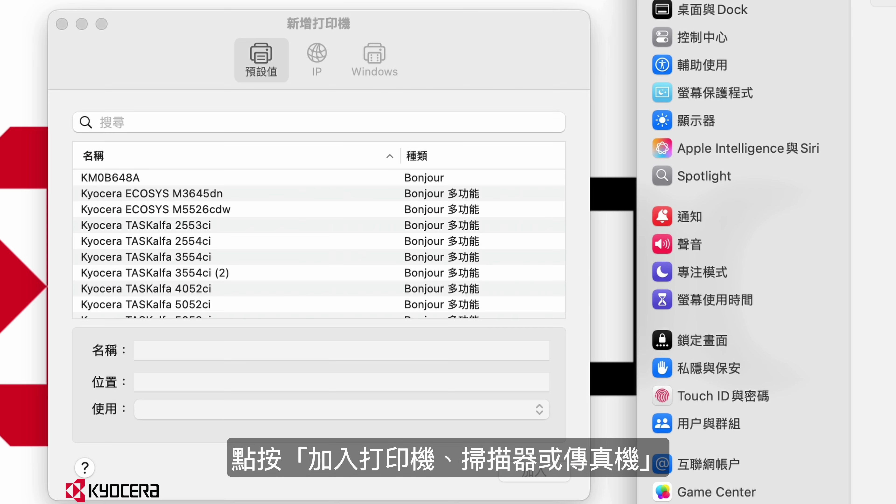
left_click(506, 40)
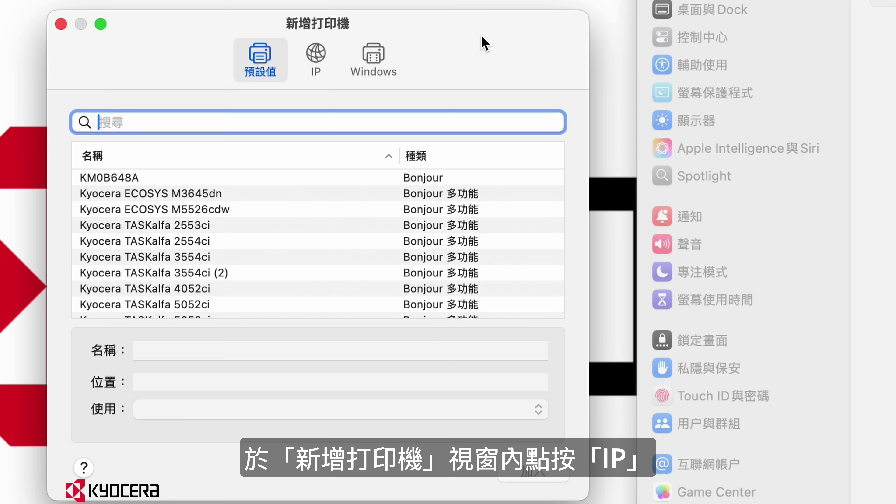
left_click(325, 60)
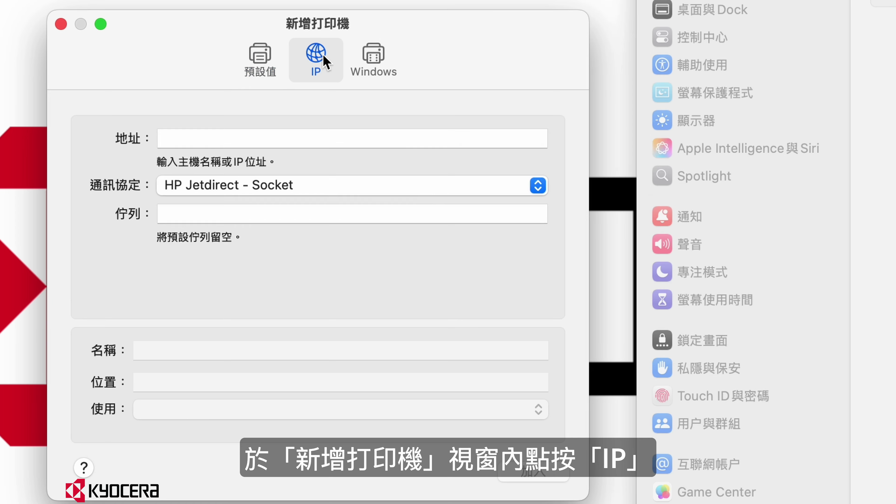
left_click(306, 139)
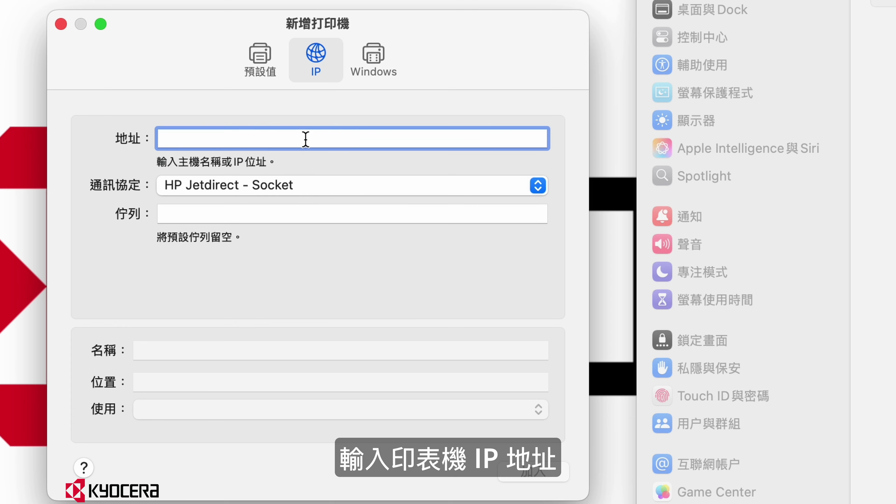
type("192.1")
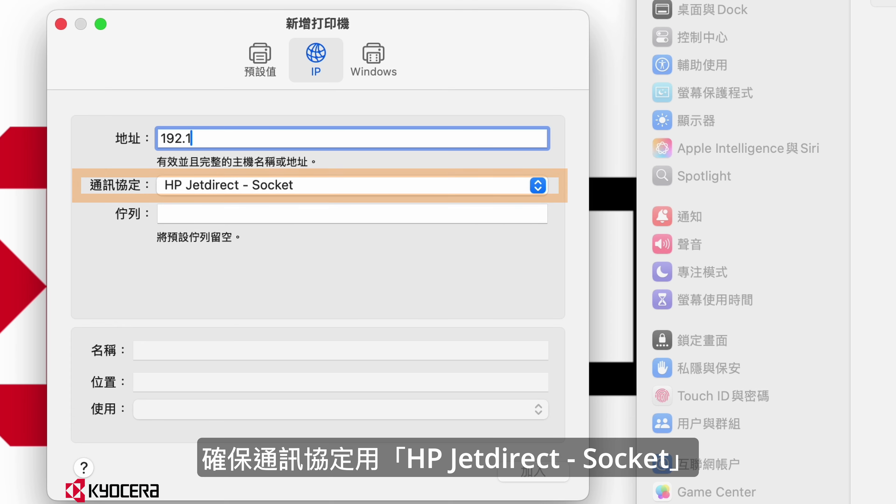
type("68.3.111")
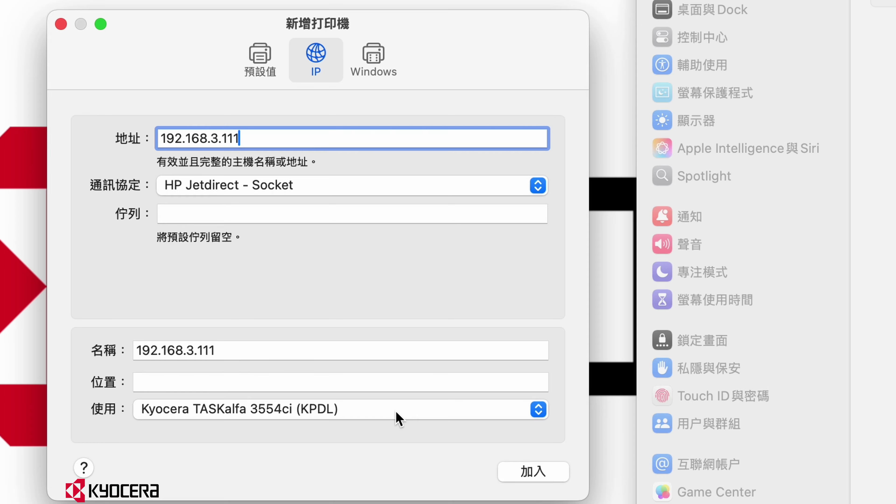
Add the IP printer with the Kyocera TASKalfa 3554ci (KPDL) driver and open its options and supplies settings (選項與耗材).
left_click(514, 480)
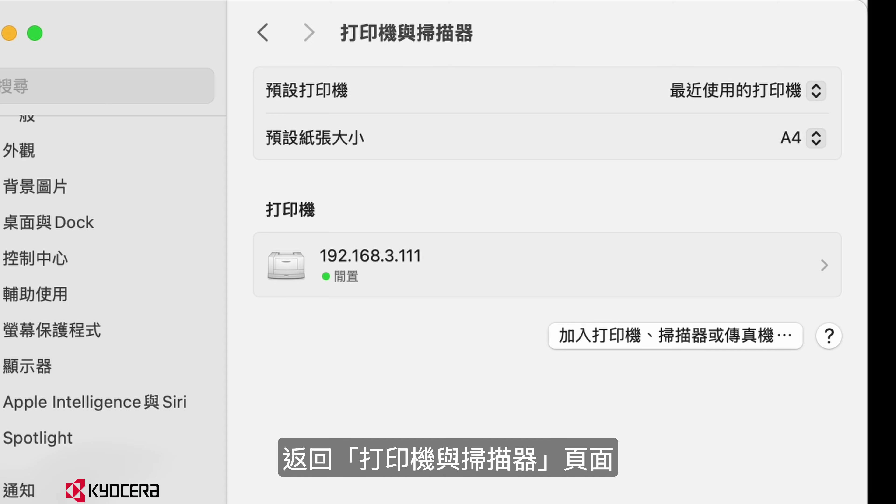
left_click(417, 283)
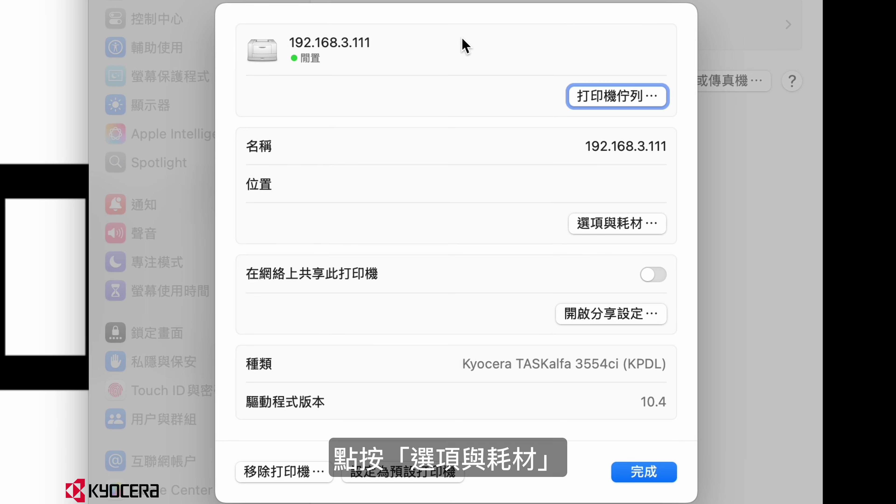
left_click(649, 226)
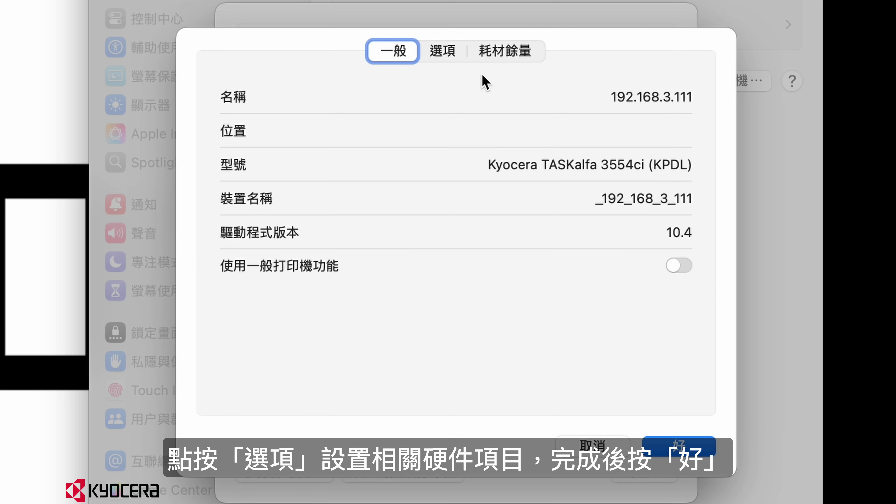
Set the printer's Paper feeders hardware option to Cassettes 3, 4 and save the change.
left_click(464, 59)
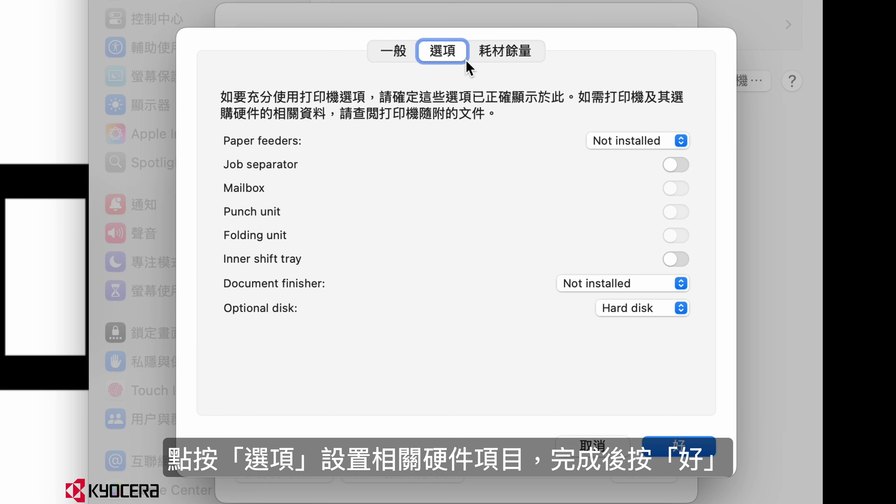
left_click(668, 143)
left_click(666, 160)
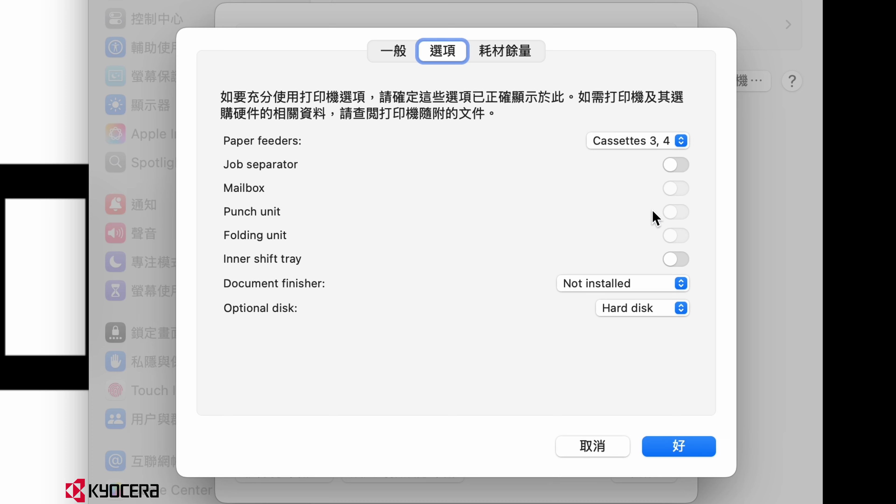
left_click(702, 445)
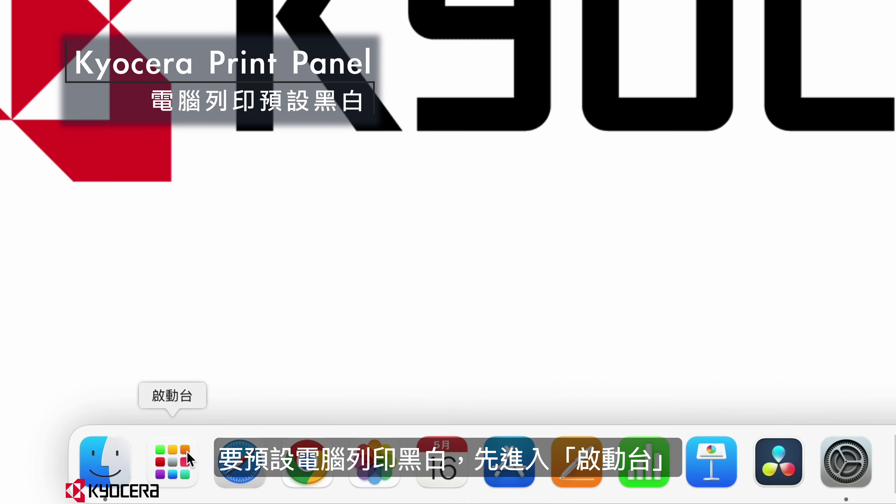
Open Kyocera Print Panel from Launchpad (啟動台) and select the printer 192.168.3.111.
left_click(190, 471)
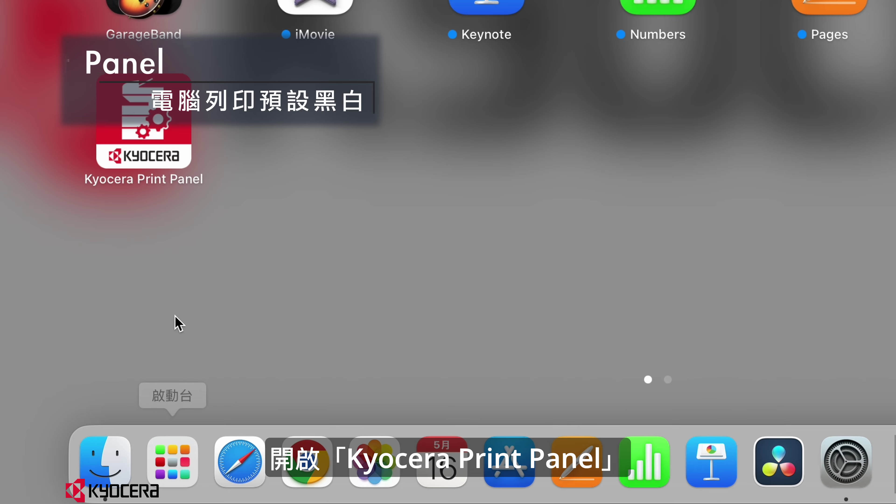
left_click(177, 120)
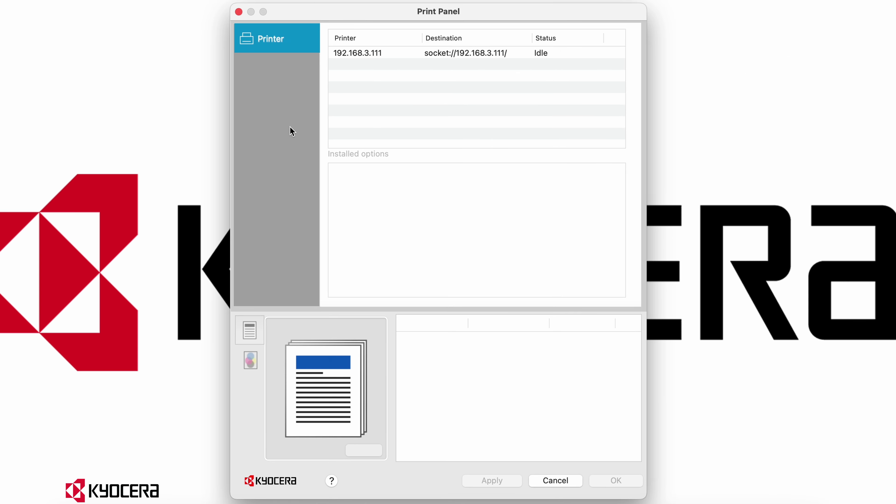
left_click(391, 52)
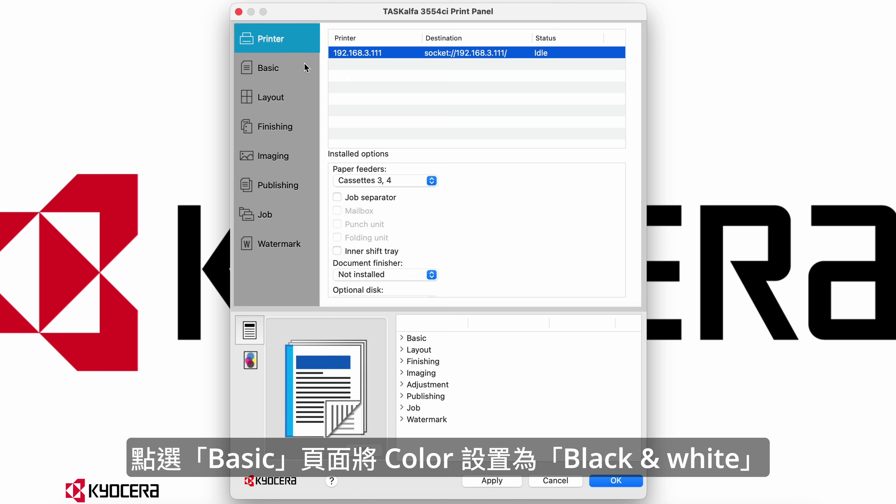
Set the printer's default Color in the Basic settings to Black & white, then apply the change and close the panel.
left_click(303, 68)
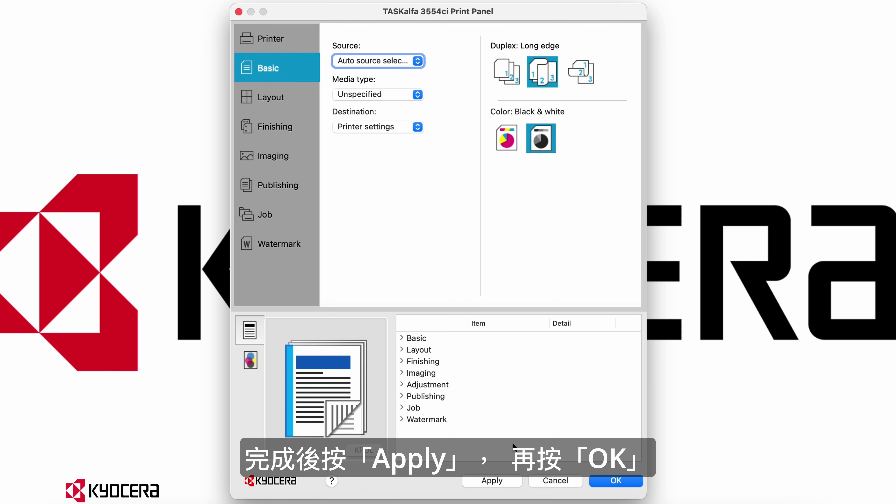
left_click(510, 479)
left_click(624, 481)
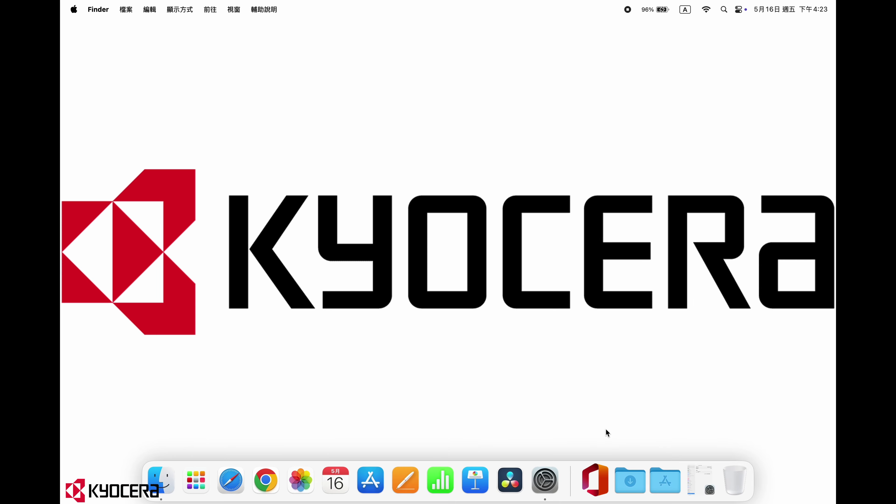